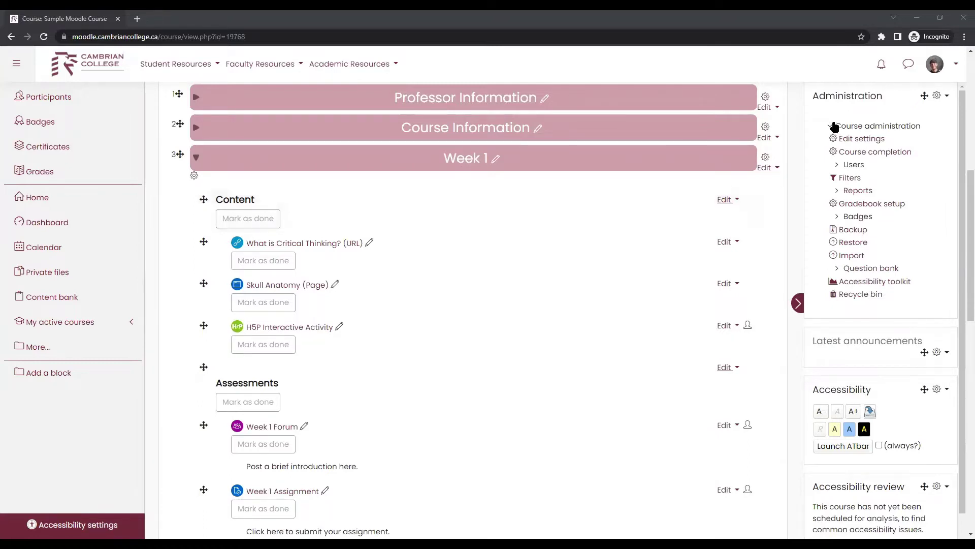
Step: Open the Bulk edit activity completion tab of Course completion
{"action": "double_click", "coordinate": [815, 97]}
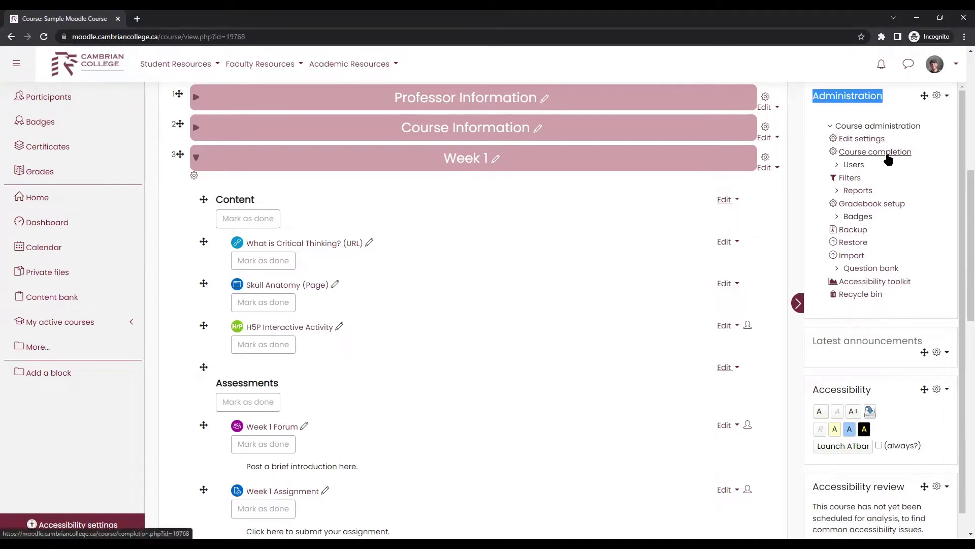
{"action": "left_click", "coordinate": [906, 158]}
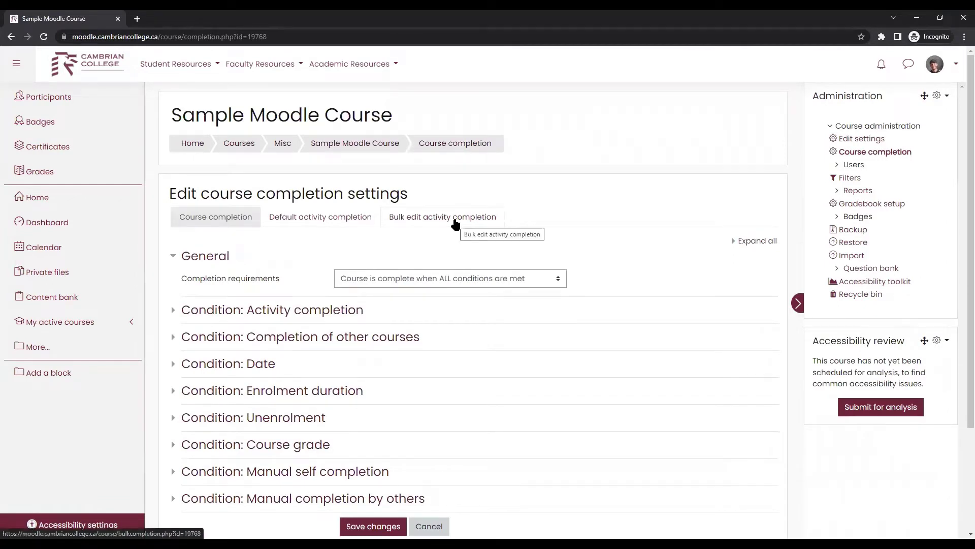
{"action": "left_click", "coordinate": [455, 224]}
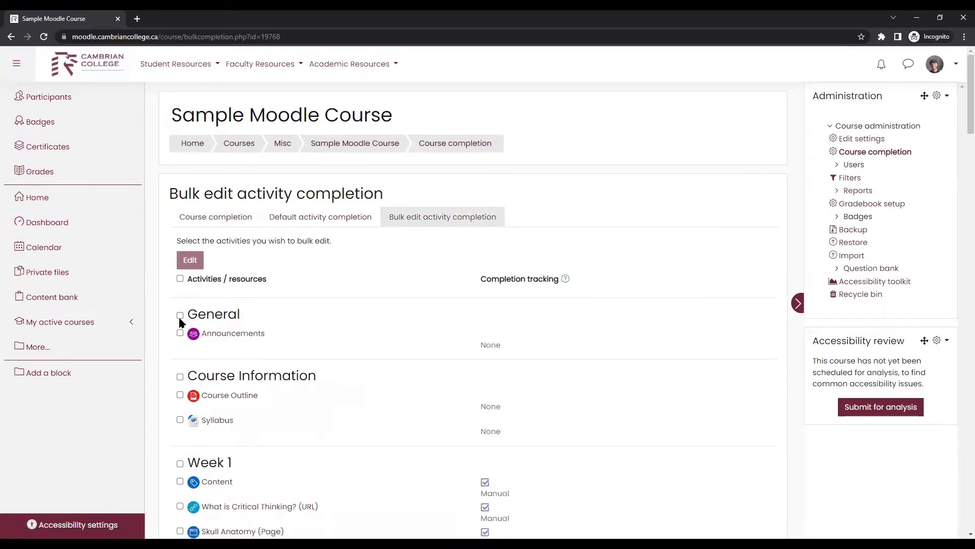
Step: Select only the Week 1 Content and Assessments labels for bulk editing
{"action": "left_click", "coordinate": [180, 395]}
{"action": "left_click", "coordinate": [180, 420]}
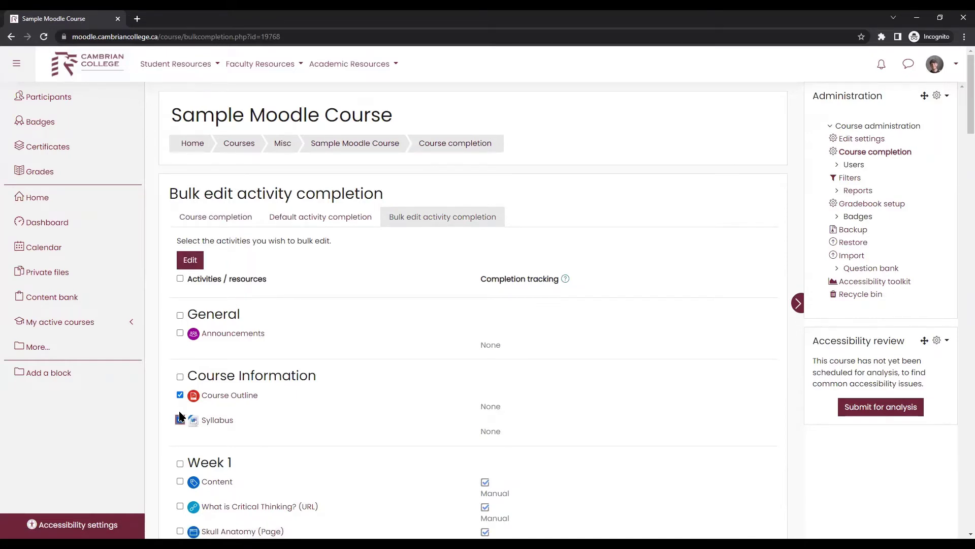
{"action": "left_click", "coordinate": [180, 316]}
{"action": "left_click", "coordinate": [180, 279]}
{"action": "left_click", "coordinate": [180, 279]}
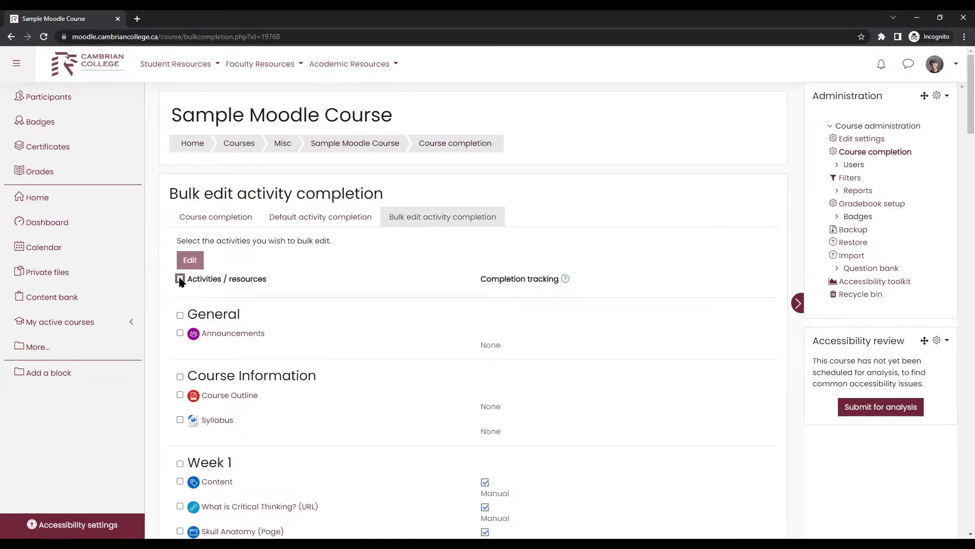
{"action": "scroll", "coordinate": [178, 309], "scroll_direction": "down", "scroll_amount": 3}
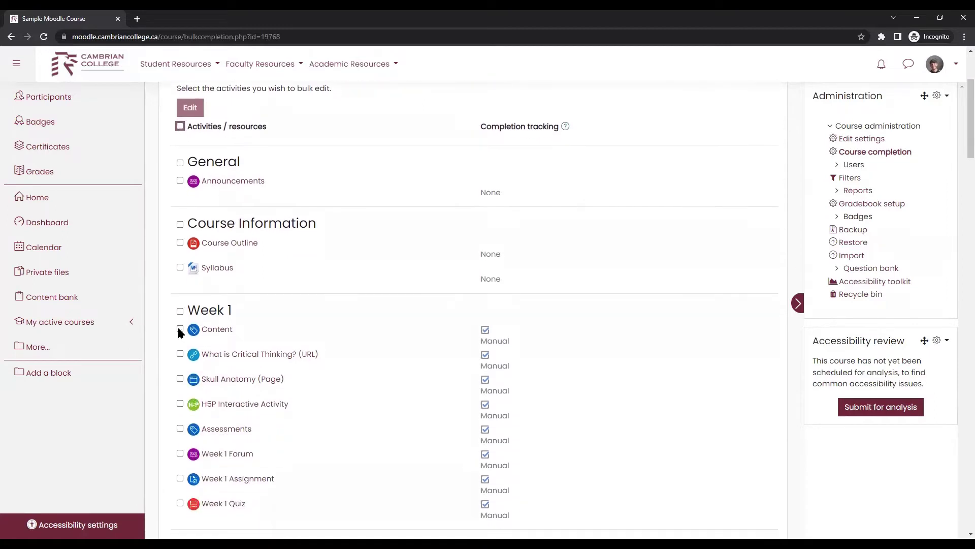
{"action": "left_click", "coordinate": [180, 329]}
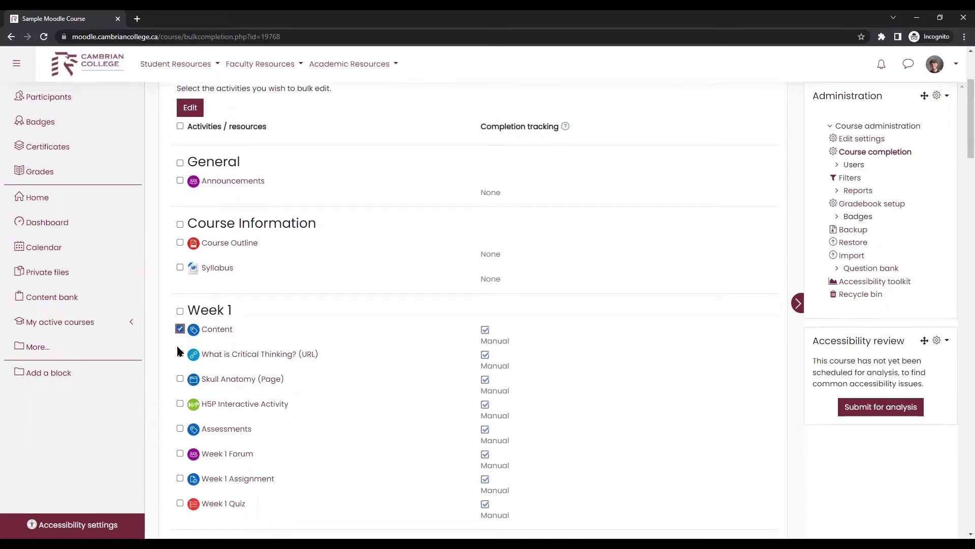
{"action": "left_click", "coordinate": [181, 430]}
{"action": "scroll", "coordinate": [189, 387], "scroll_direction": "up", "scroll_amount": 3}
Step: Set both labels' completion tracking to 'Do not indicate activity completion' and save
{"action": "left_click", "coordinate": [189, 260]}
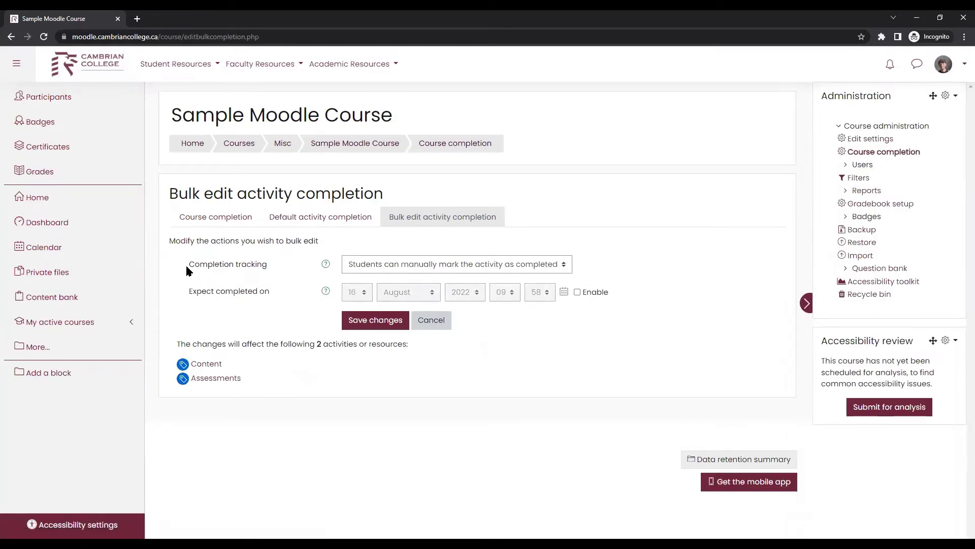
{"action": "left_click_drag", "start_coordinate": [186, 263], "coordinate": [264, 267]}
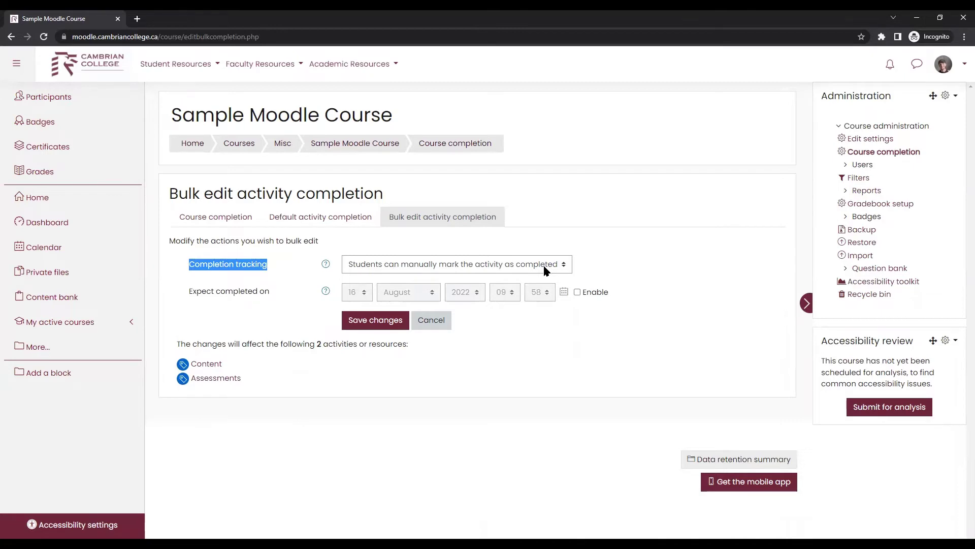
{"action": "left_click", "coordinate": [565, 268]}
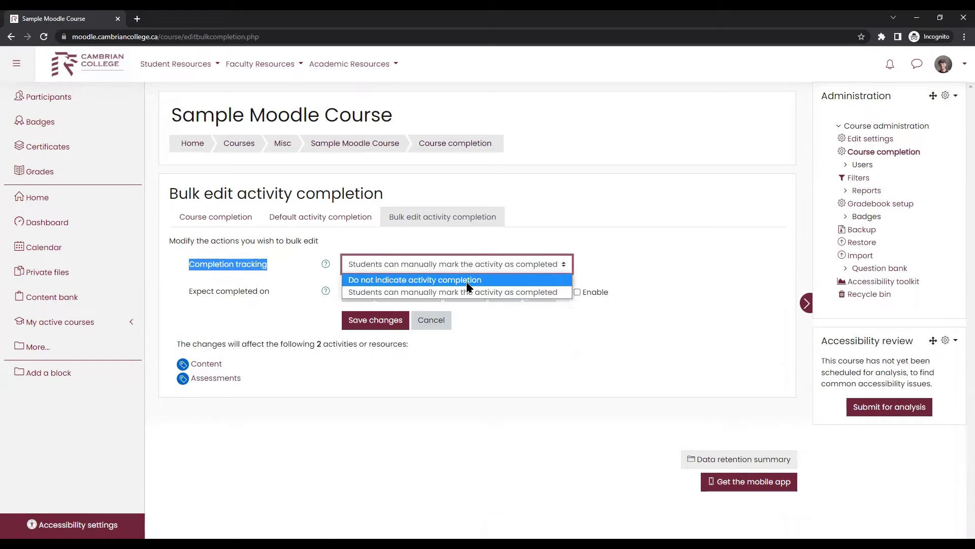
{"action": "left_click", "coordinate": [501, 280]}
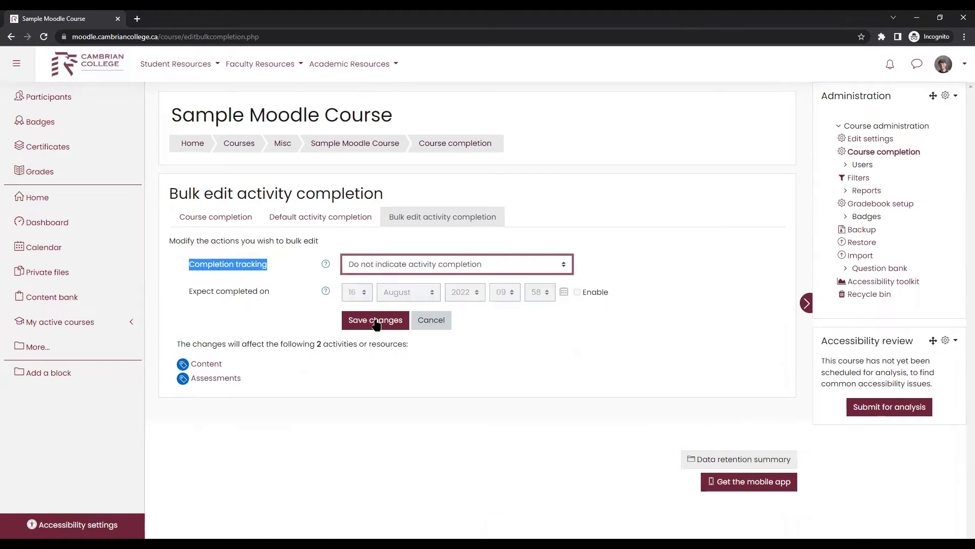
{"action": "left_click", "coordinate": [376, 322]}
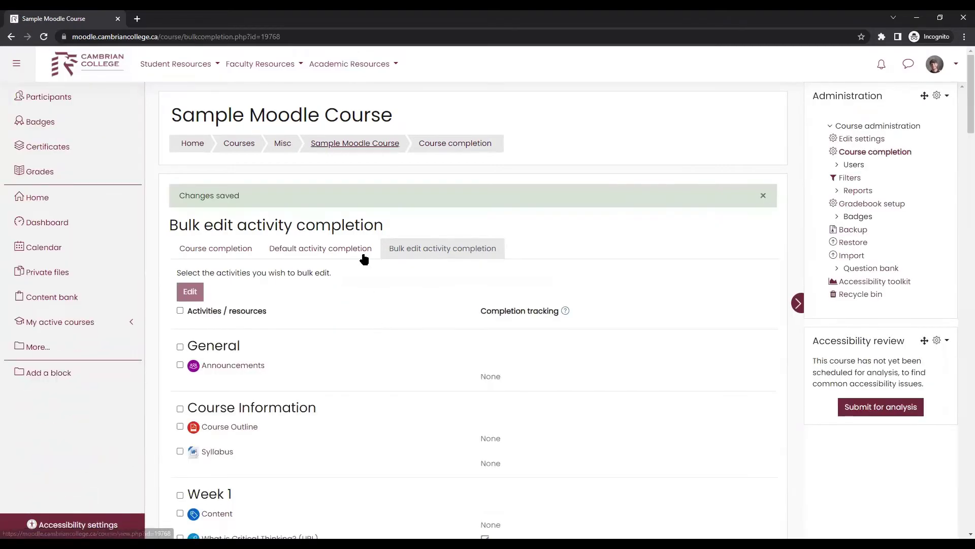
Step: Open the Sample Moodle Course page in a new tab and scroll to Week 1
{"action": "middle_click", "coordinate": [355, 143]}
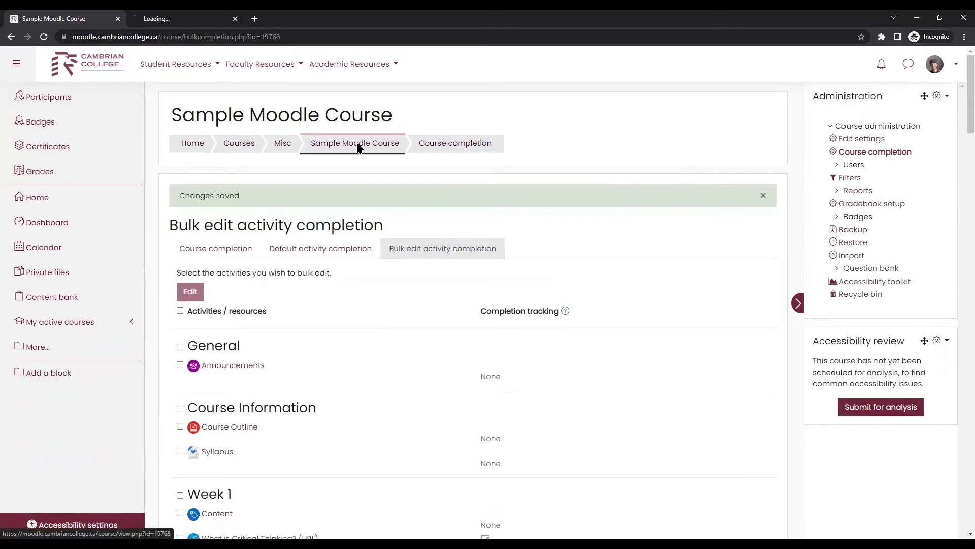
{"action": "left_click", "coordinate": [204, 18]}
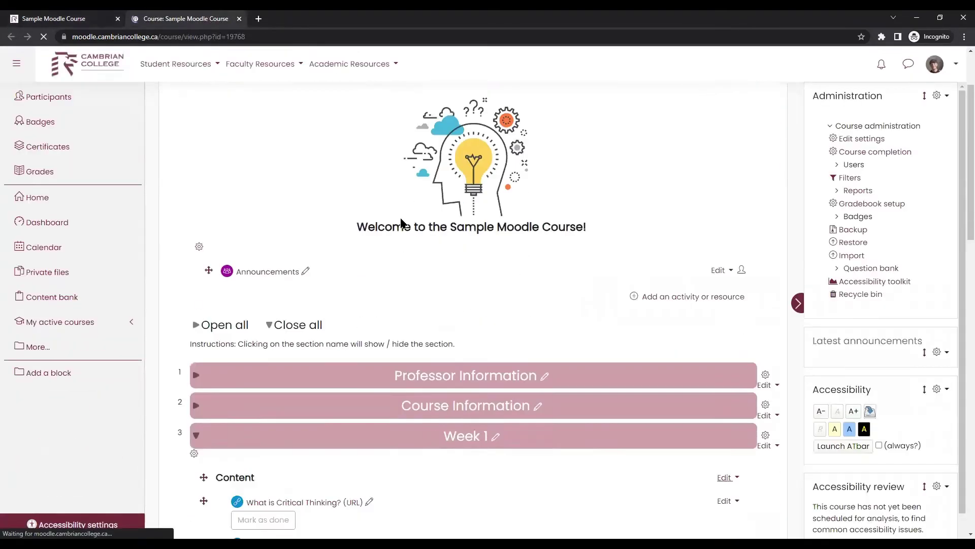
{"action": "scroll", "coordinate": [400, 218], "scroll_direction": "down", "scroll_amount": 5}
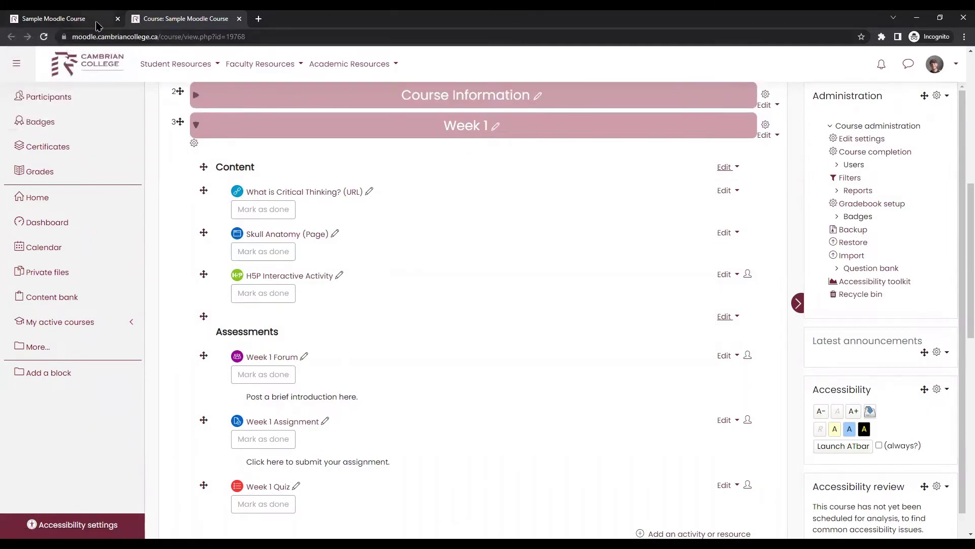
Step: Select only the Week 1 Quiz under Week 1 and open its bulk completion edit form
{"action": "left_click", "coordinate": [85, 24]}
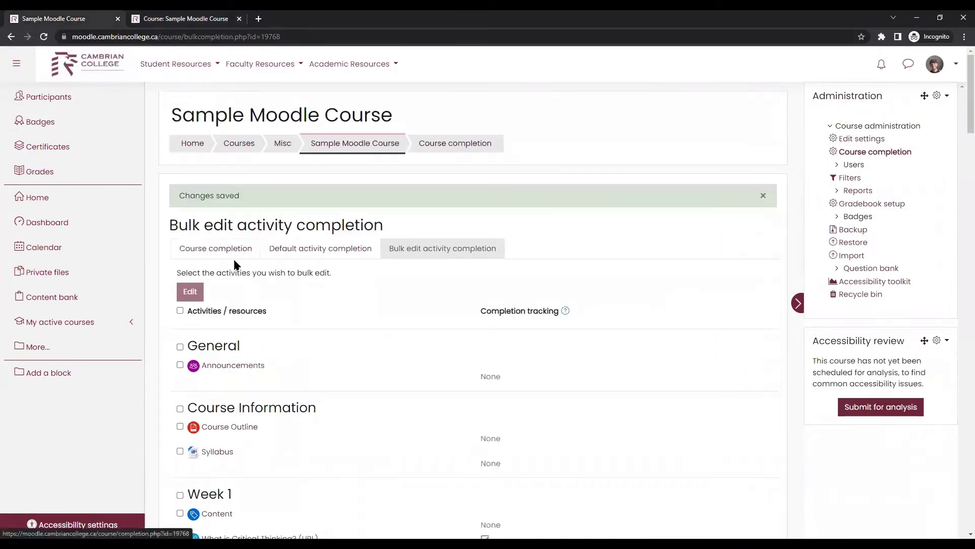
{"action": "scroll", "coordinate": [243, 252], "scroll_direction": "down", "scroll_amount": 4}
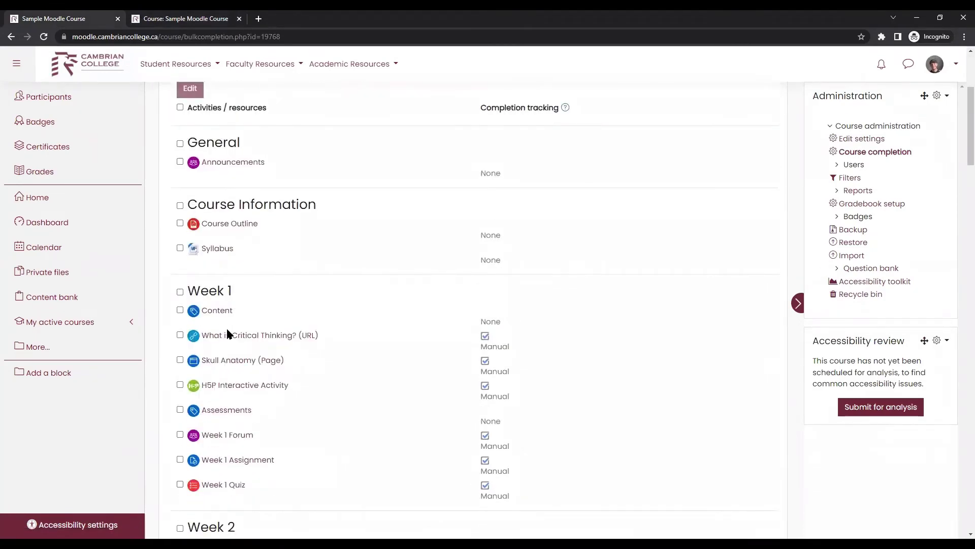
{"action": "left_click", "coordinate": [180, 484]}
{"action": "scroll", "coordinate": [288, 465], "scroll_direction": "down", "scroll_amount": 5}
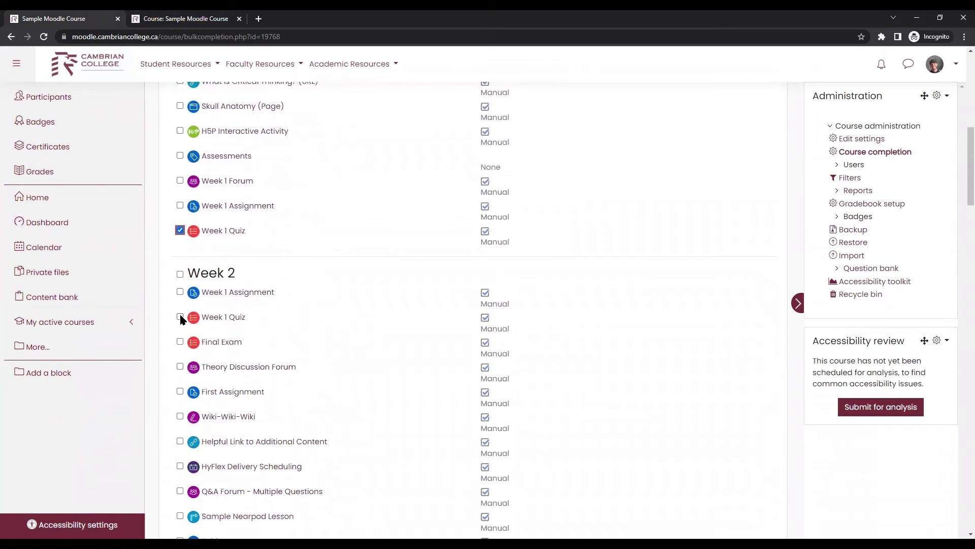
{"action": "left_click", "coordinate": [180, 317]}
{"action": "left_click", "coordinate": [180, 317]}
{"action": "scroll", "coordinate": [242, 238], "scroll_direction": "up", "scroll_amount": 3}
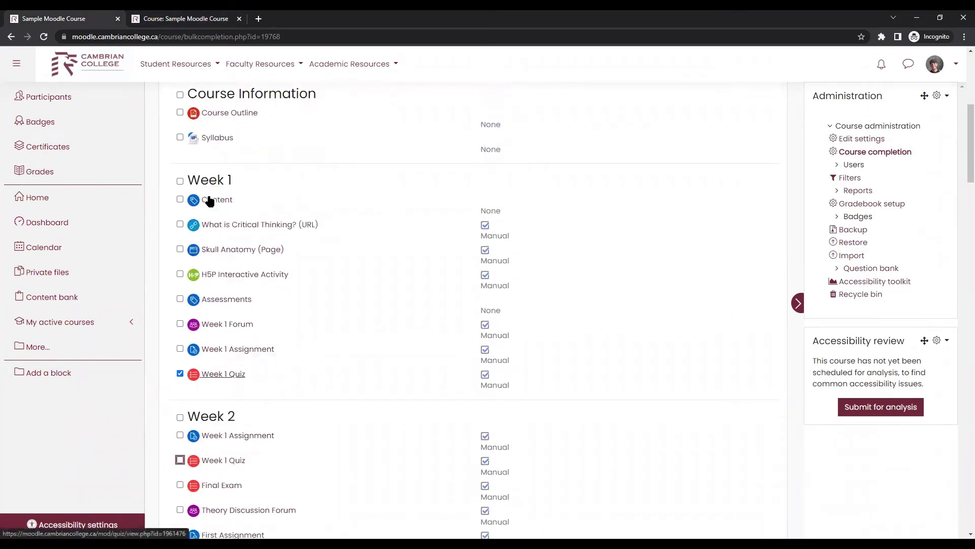
{"action": "scroll", "coordinate": [209, 201], "scroll_direction": "up", "scroll_amount": 3}
{"action": "left_click", "coordinate": [190, 139]}
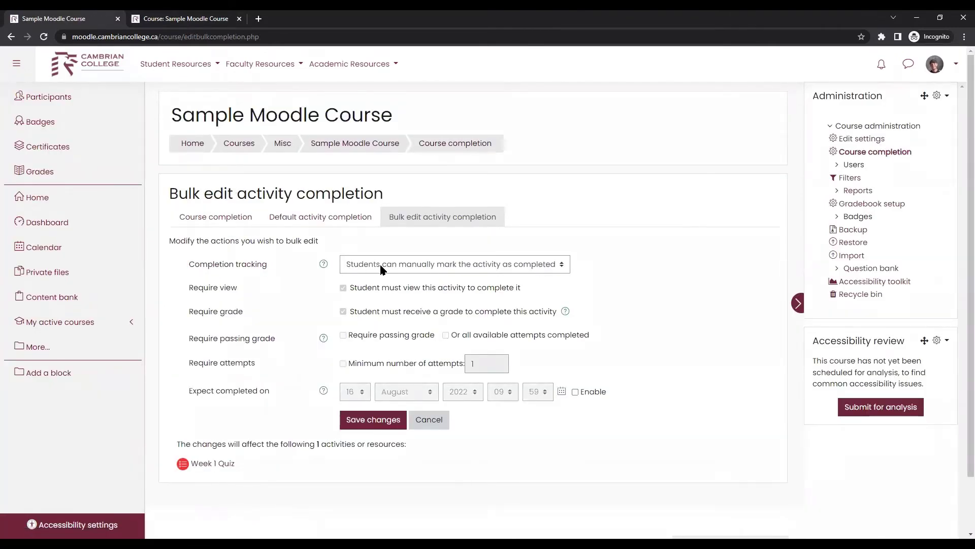
Step: Make the quiz complete automatically when conditions are met, without view or grade requirements
{"action": "left_click", "coordinate": [382, 267]}
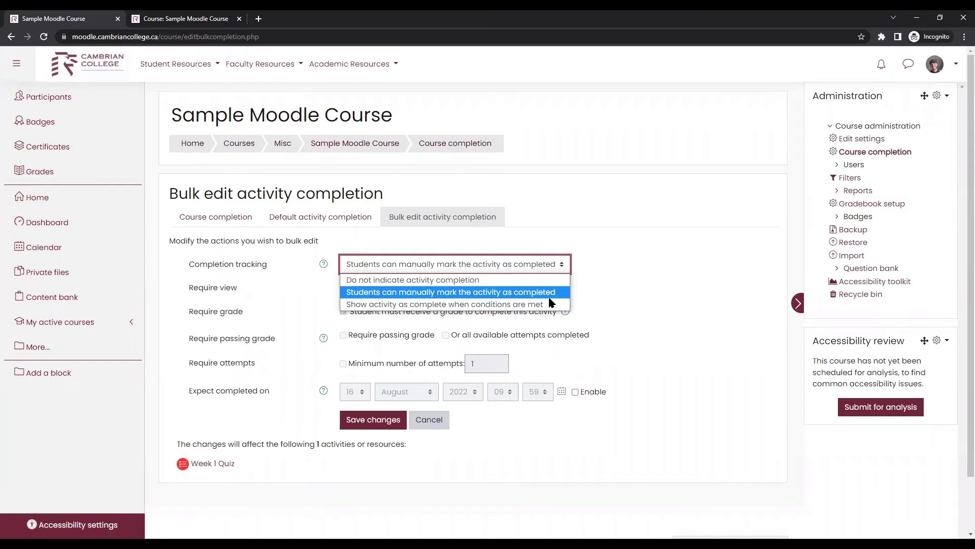
{"action": "left_click", "coordinate": [420, 305]}
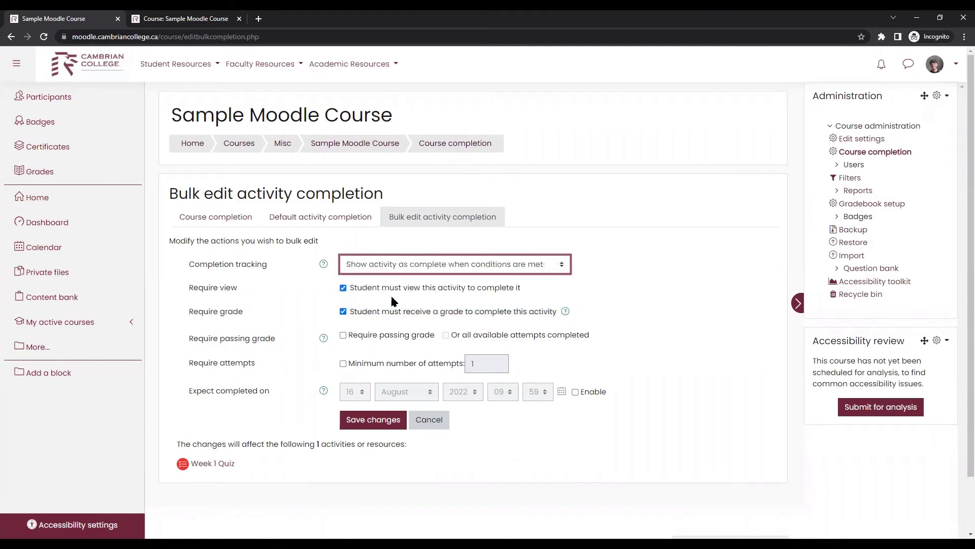
{"action": "left_click", "coordinate": [343, 288]}
{"action": "left_click", "coordinate": [344, 311]}
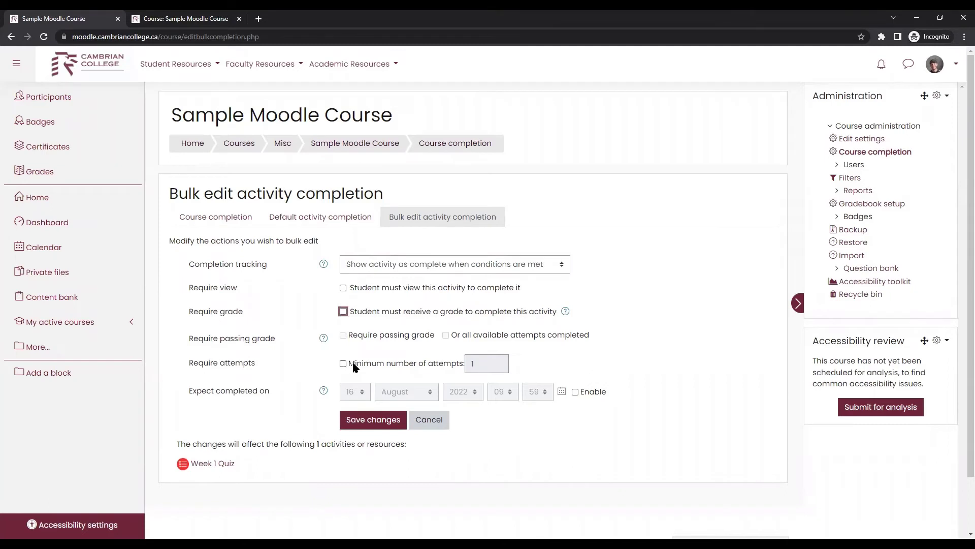
Step: Leave only the minimum number of attempts requirement ticked and save the quiz settings
{"action": "left_click_drag", "start_coordinate": [349, 364], "coordinate": [459, 368]}
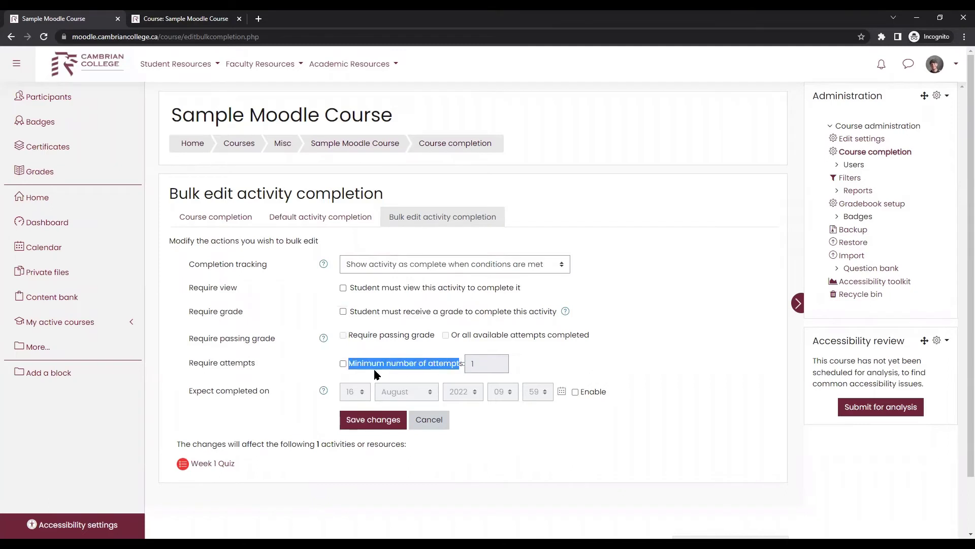
{"action": "left_click", "coordinate": [343, 363]}
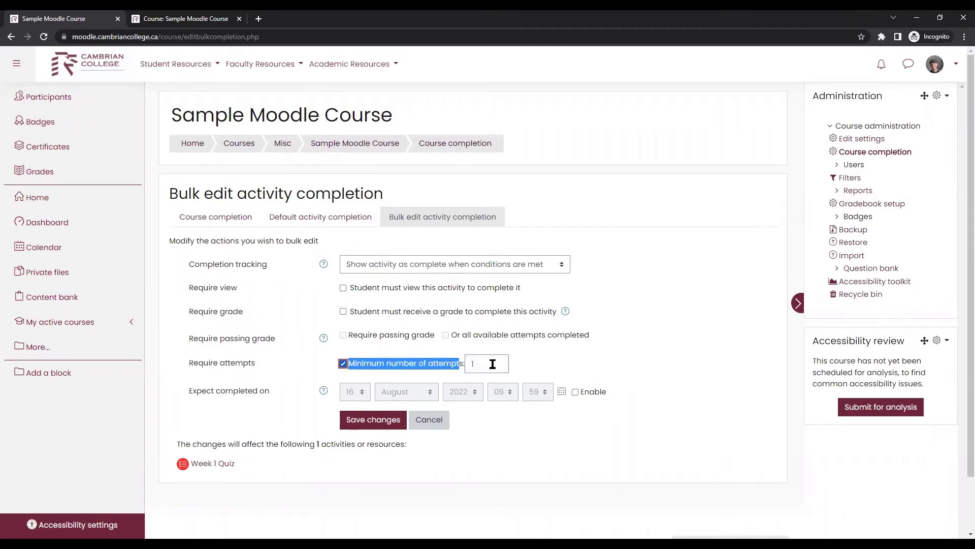
{"action": "left_click", "coordinate": [343, 364]}
{"action": "left_click", "coordinate": [343, 288]}
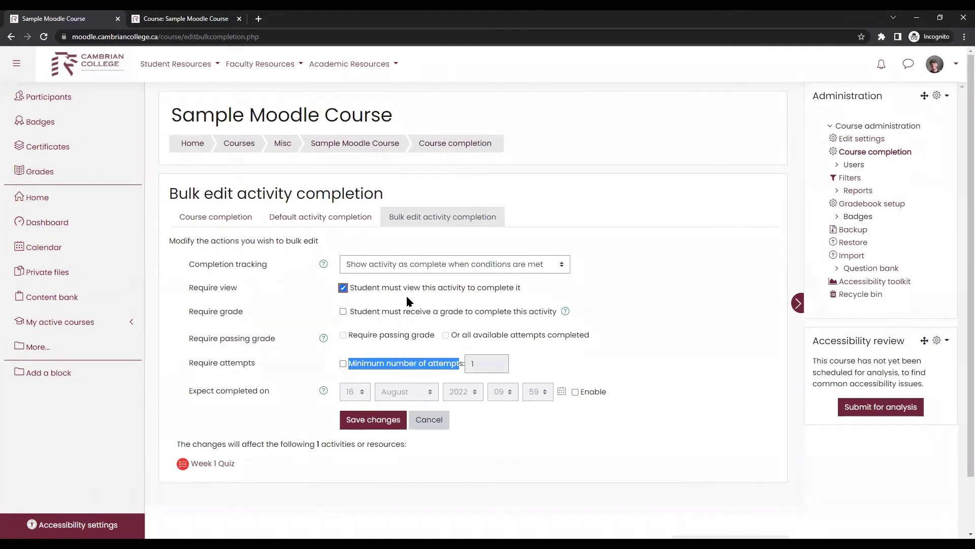
{"action": "left_click", "coordinate": [343, 288]}
{"action": "left_click", "coordinate": [344, 311]}
{"action": "left_click", "coordinate": [343, 311]}
{"action": "left_click", "coordinate": [342, 364]}
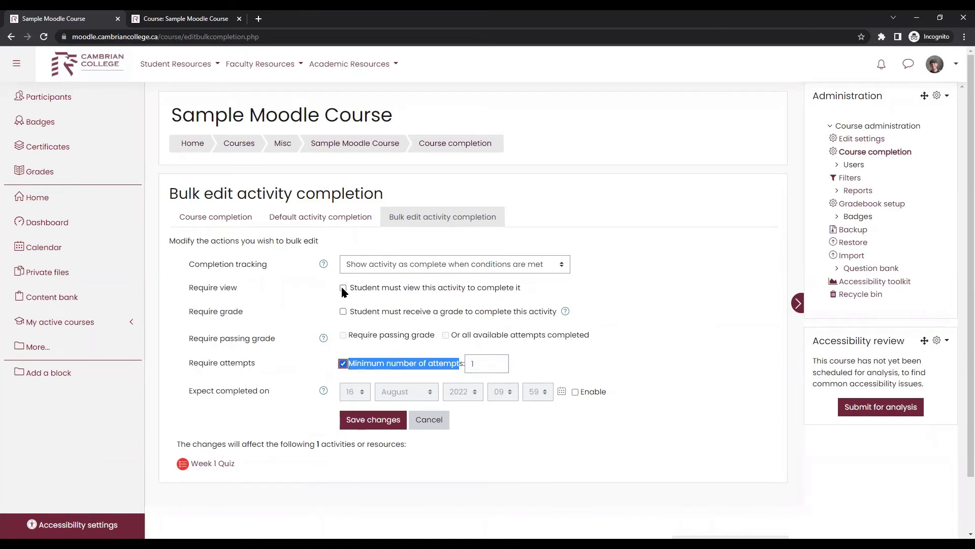
{"action": "left_click", "coordinate": [384, 367]}
{"action": "left_click", "coordinate": [370, 423]}
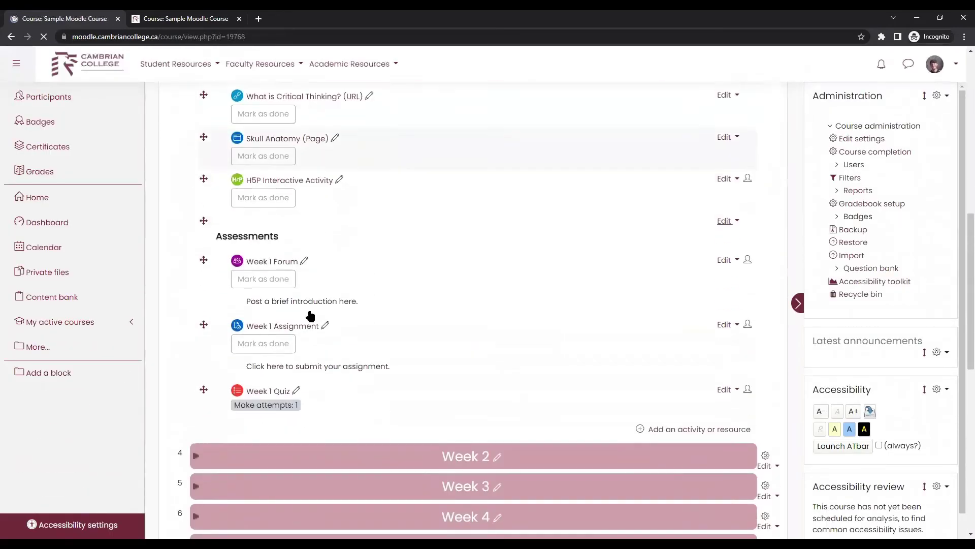
Step: Check the 'Make attempts: 1' requirement shown under Week 1 Quiz
{"action": "left_click_drag", "start_coordinate": [233, 399], "coordinate": [296, 404]}
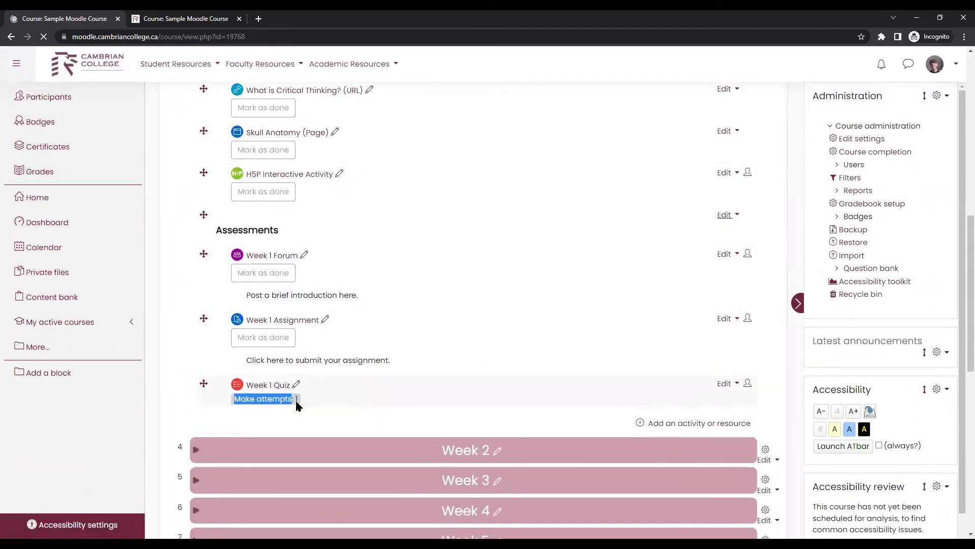
{"action": "left_click", "coordinate": [330, 410]}
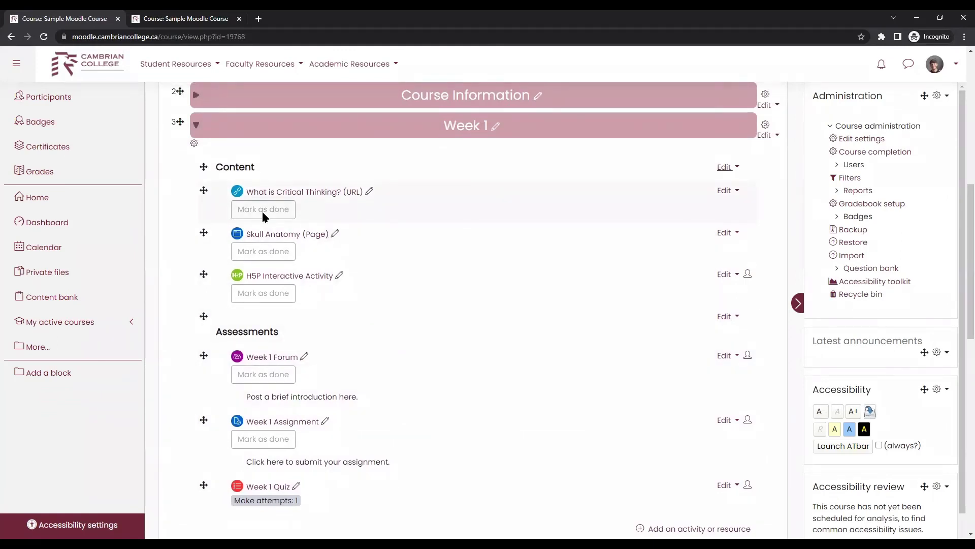
Step: Reopen Bulk edit activity completion and select every course activity and resource
{"action": "left_click", "coordinate": [862, 155]}
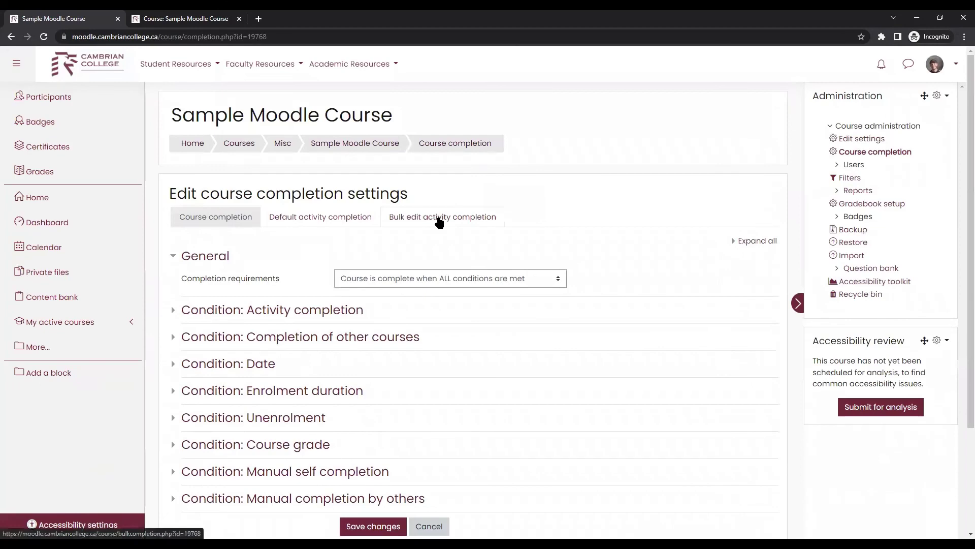
{"action": "left_click", "coordinate": [439, 219]}
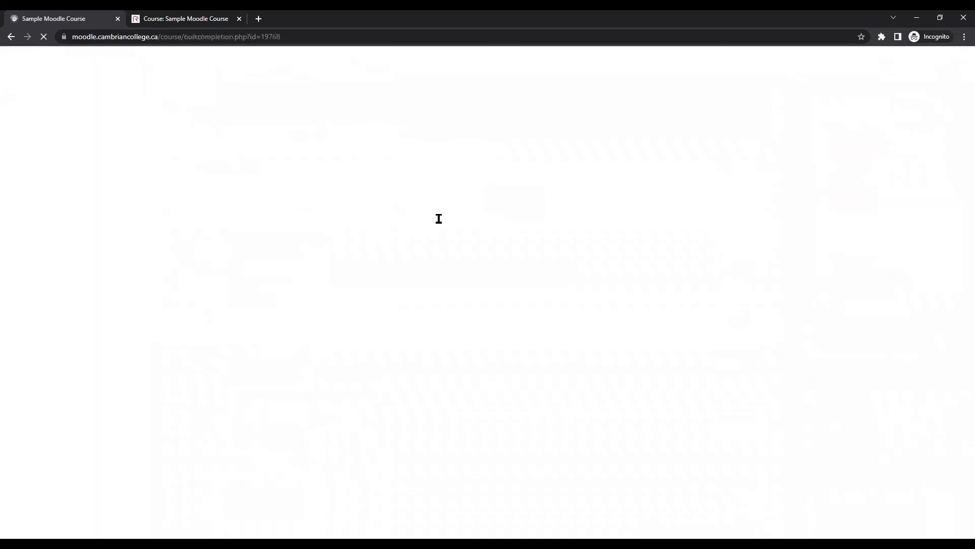
{"action": "left_click", "coordinate": [180, 278]}
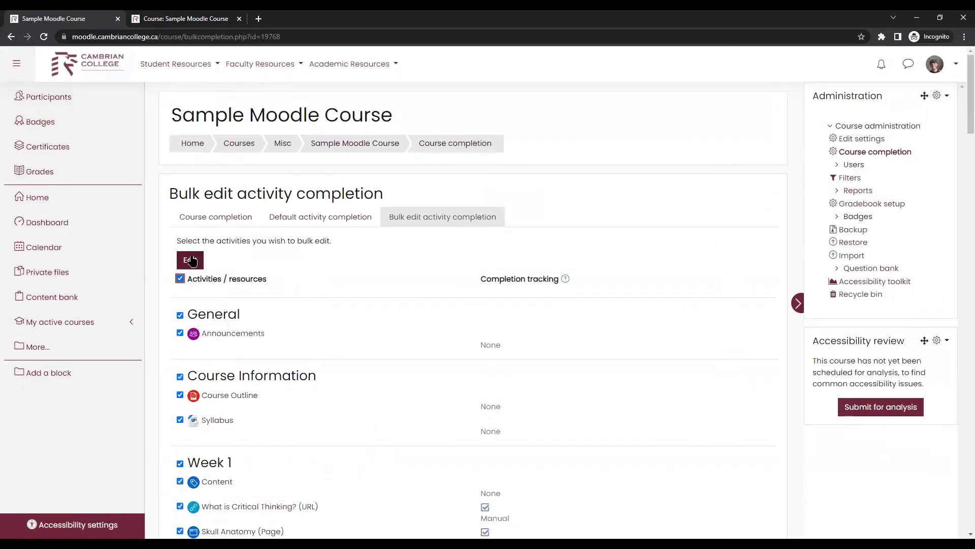
{"action": "left_click", "coordinate": [274, 260]}
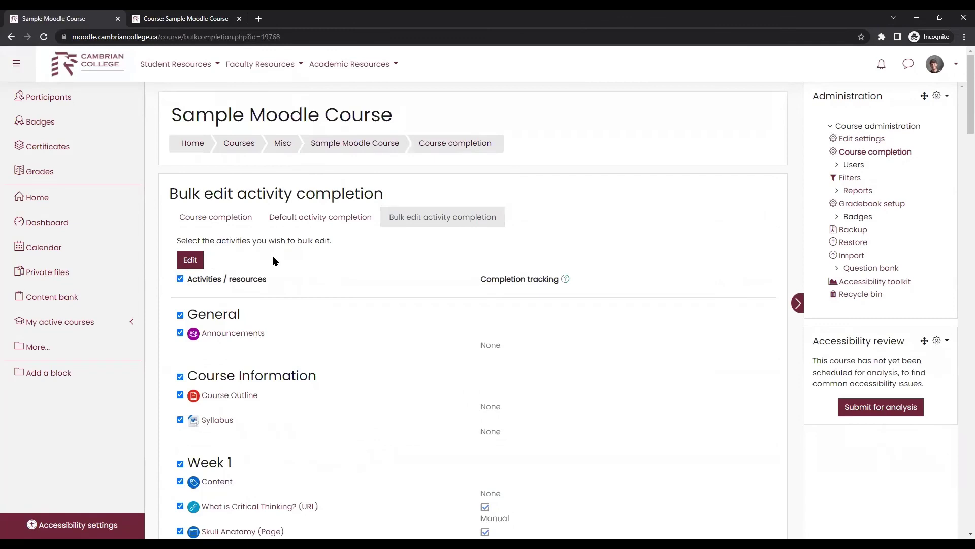